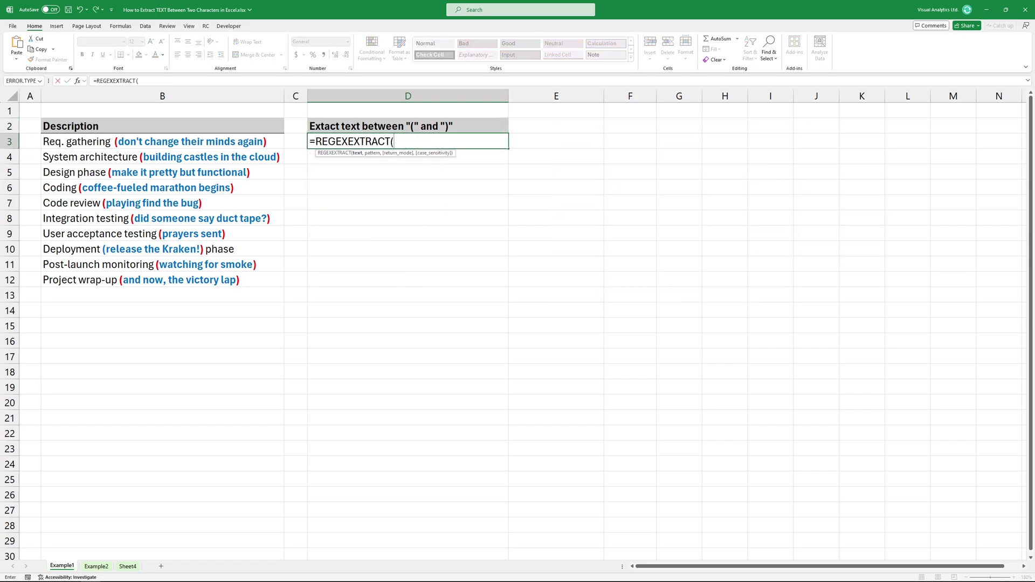
Reference description cell B3 as the text source of the REGEXEXTRACT formula in D3
key("Left")
key("Left")
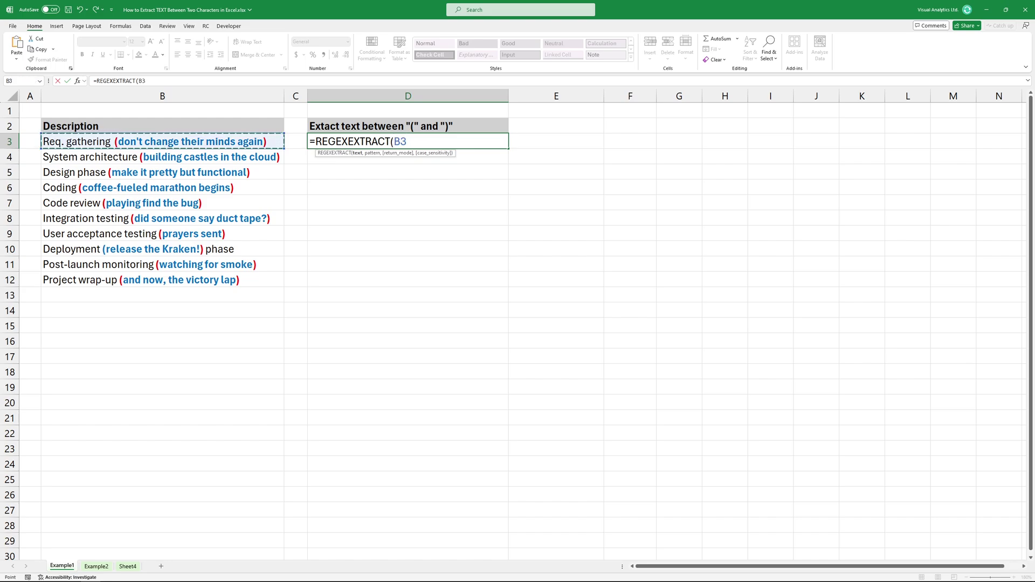
type(",")
type("\"\\(([^)]+)\\)\"")
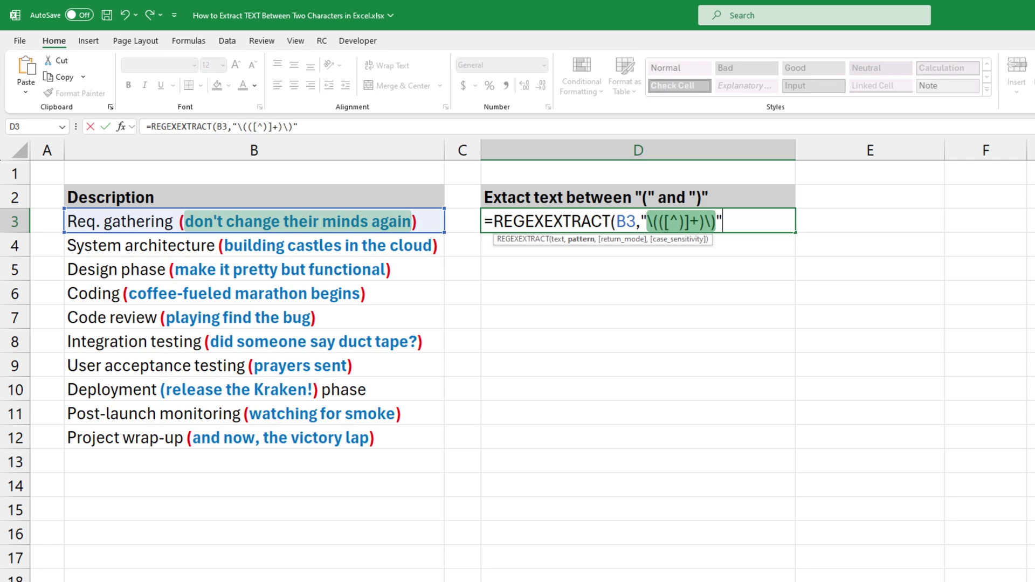
type(",")
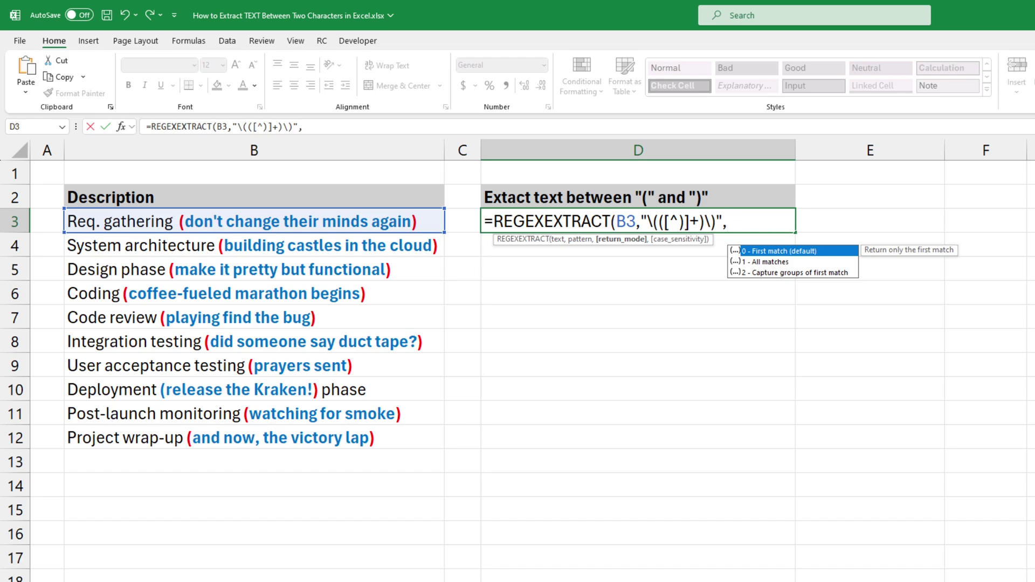
Finish D3's formula with return mode 2 (capture groups of first match) and commit the parentheses extraction
key("Down")
key("Down")
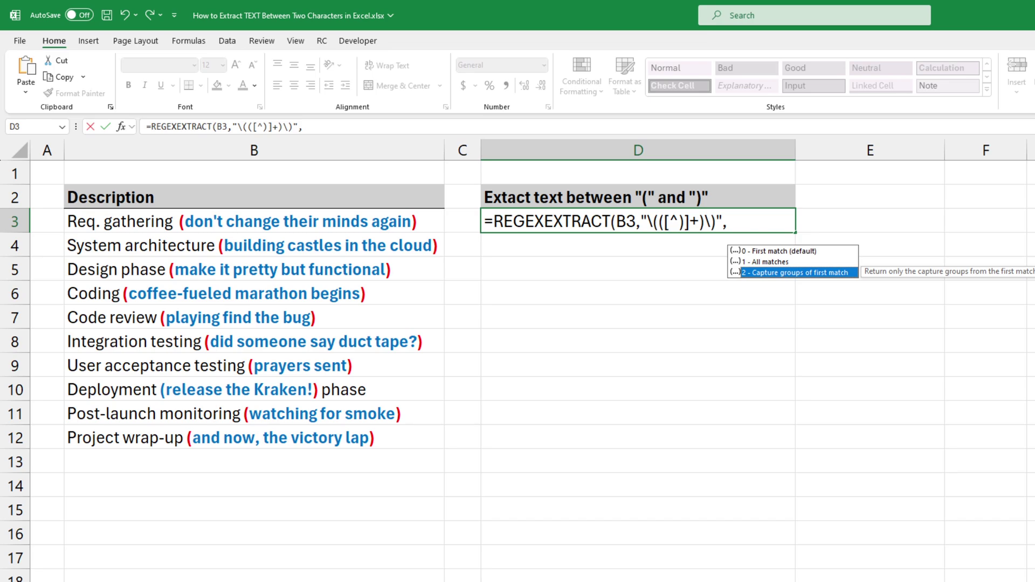
key("Tab")
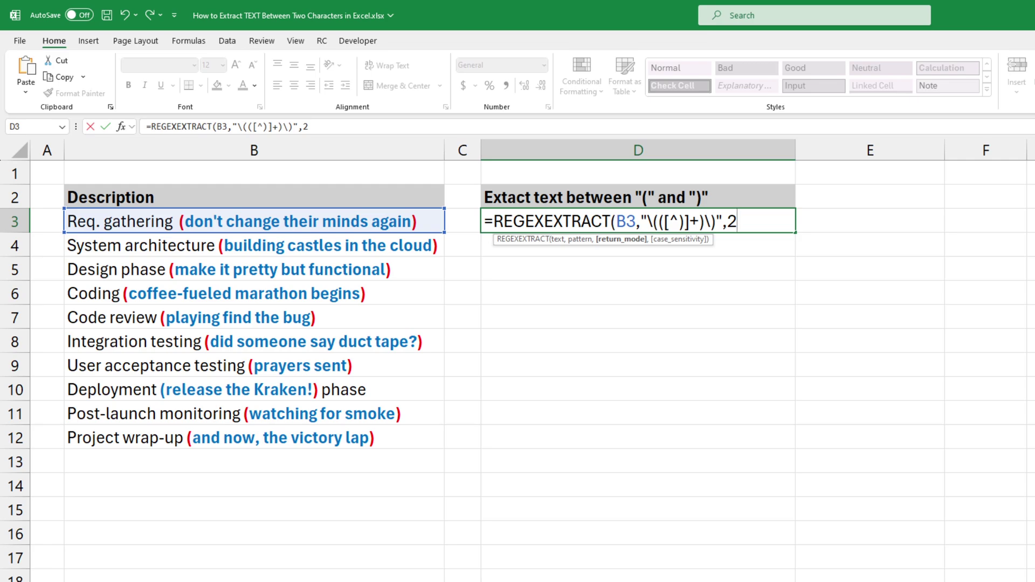
key("ctrl+Return")
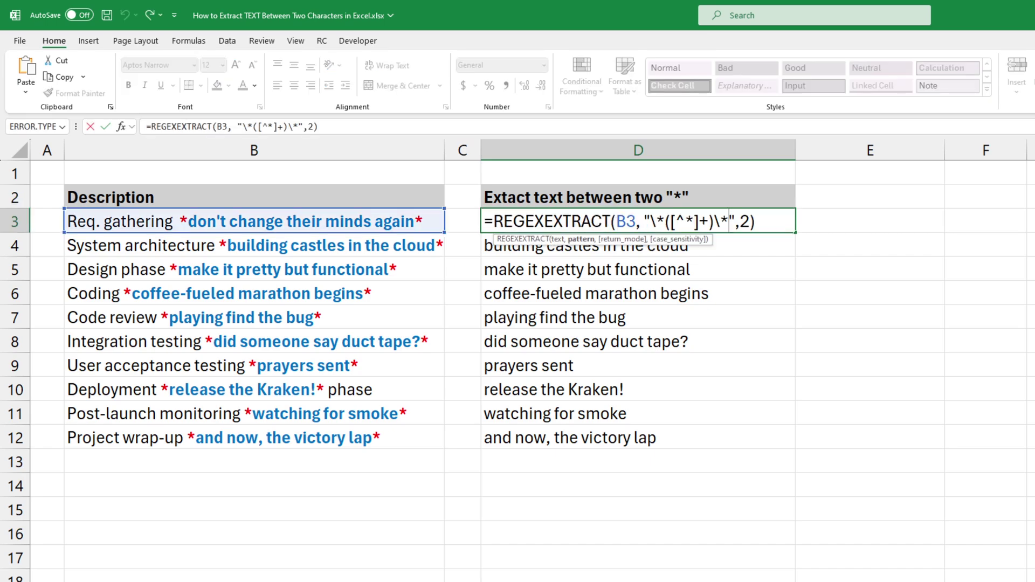
Highlight the asterisk pattern "\*([^*]+)\*" inside D3's REGEXEXTRACT formula on Example2
left_click_drag(644, 221, 737, 220)
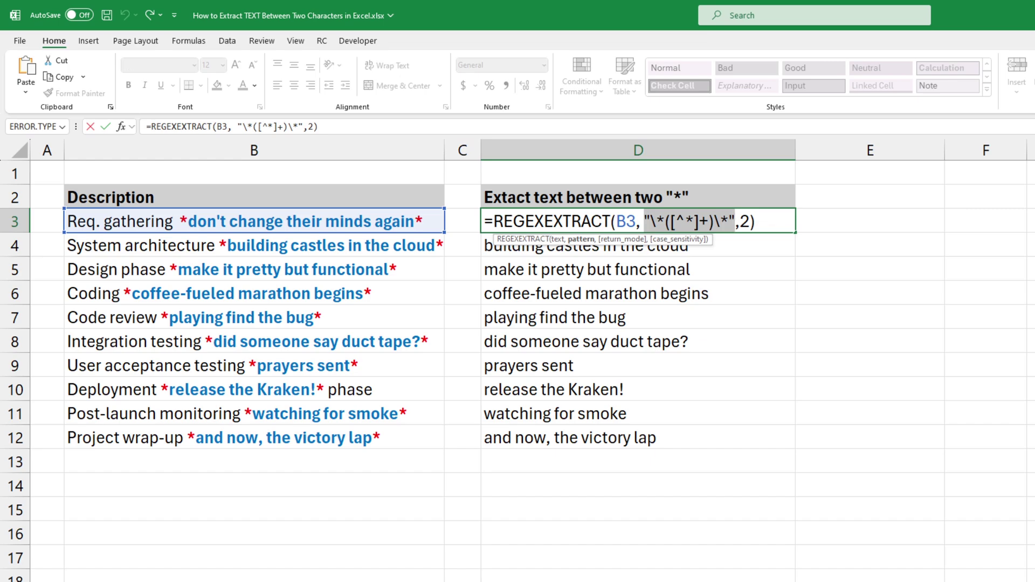